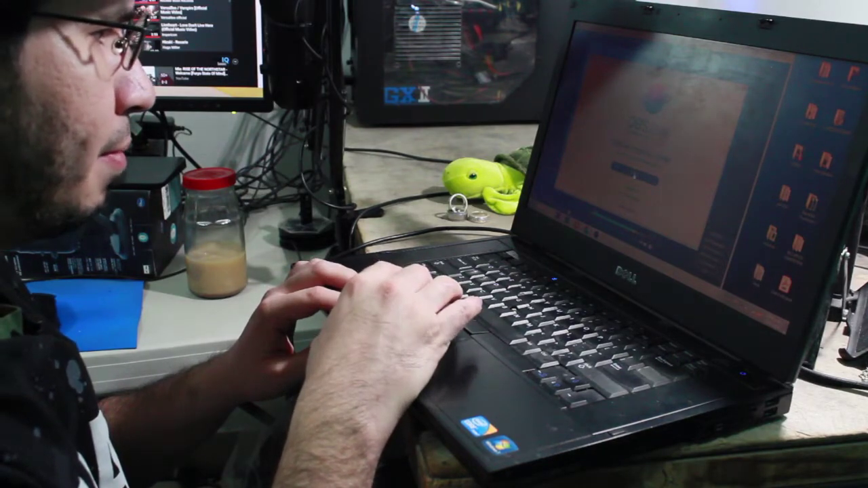
{"action": "key", "text": "Return"}
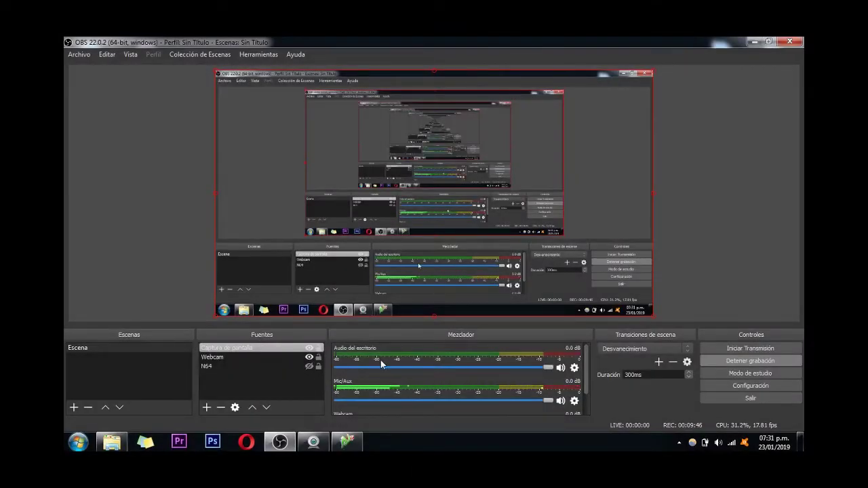
Place the Webcam source above Captura de pantalla in the source order and shrink it into the upper-right corner of the canvas.
{"action": "left_click_drag", "start_coordinate": [242, 359], "coordinate": [240, 344]}
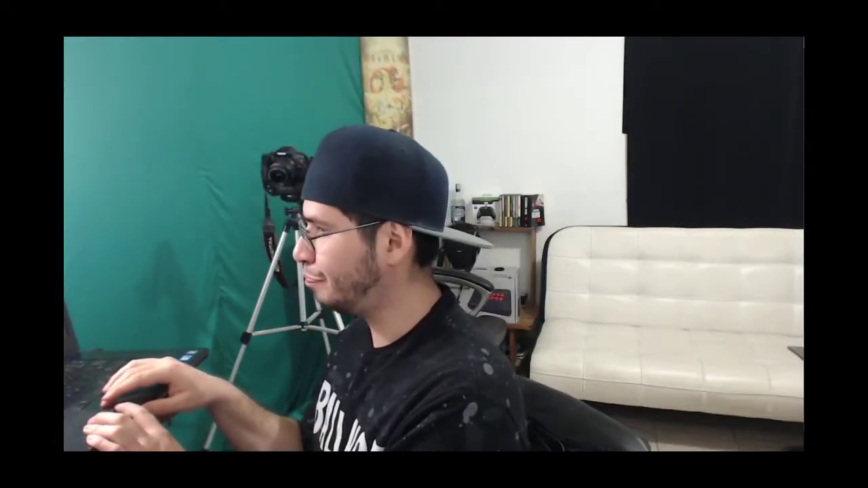
{"action": "left_click_drag", "start_coordinate": [215, 316], "coordinate": [569, 99]}
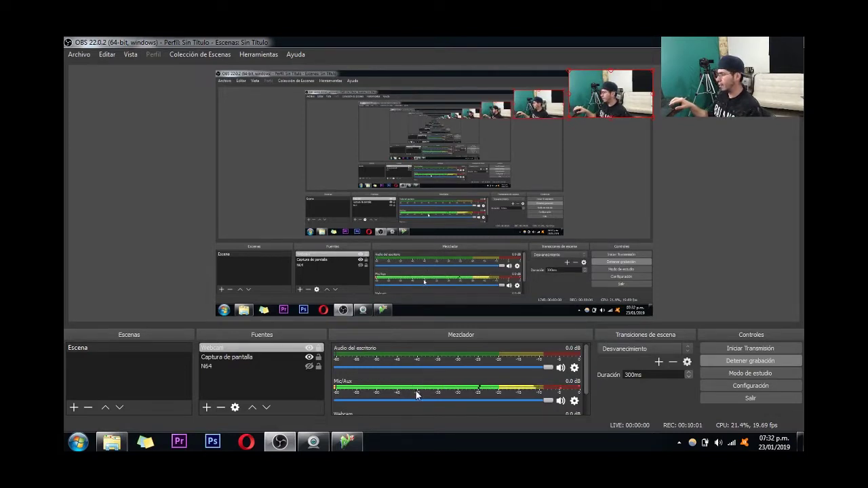
{"action": "key", "text": "ctrl+m"}
{"action": "key", "text": "ctrl+m"}
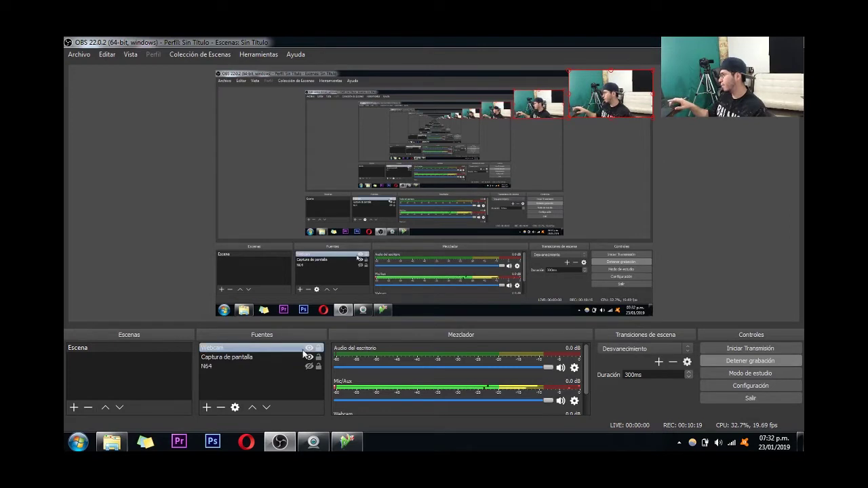
Toggle the visibility of the Webcam, Captura de pantalla and N64 sources and restore their original visibility.
{"action": "left_click_drag", "start_coordinate": [251, 346], "coordinate": [252, 357]}
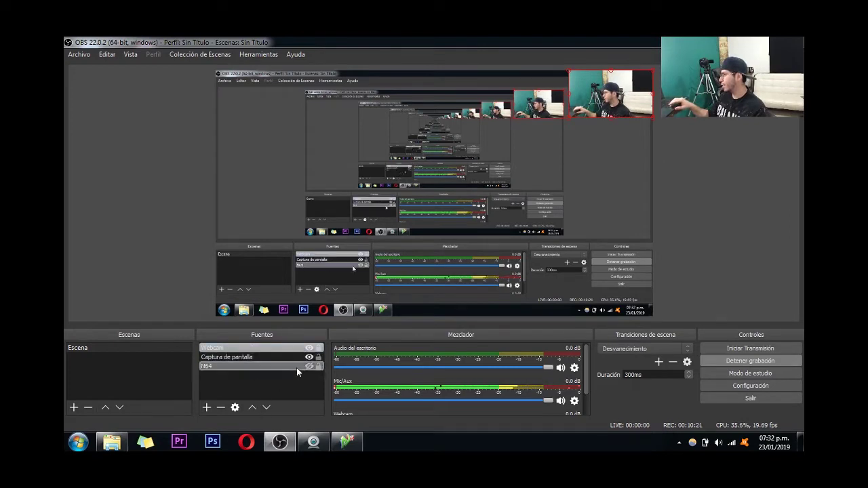
{"action": "left_click", "coordinate": [308, 351]}
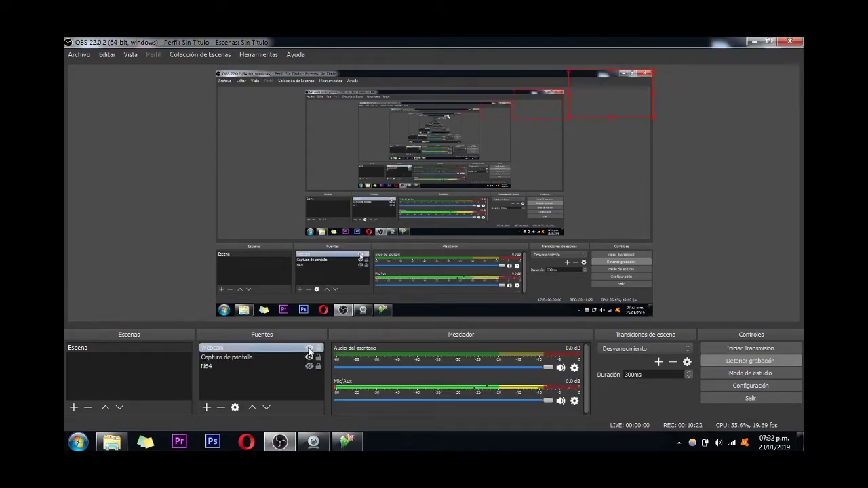
{"action": "left_click", "coordinate": [309, 358]}
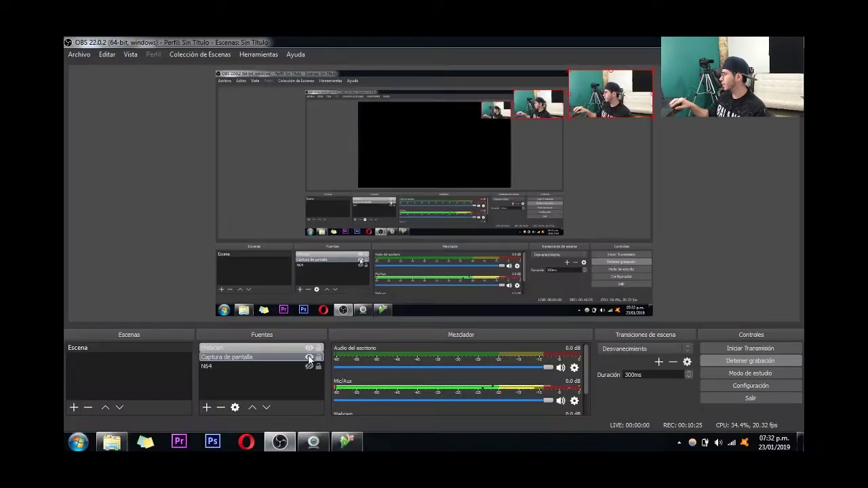
{"action": "left_click", "coordinate": [308, 366]}
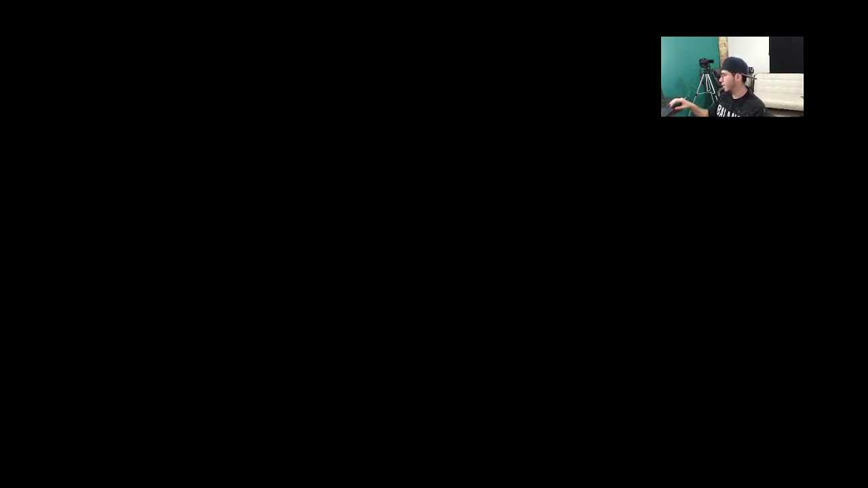
{"action": "left_click", "coordinate": [309, 366]}
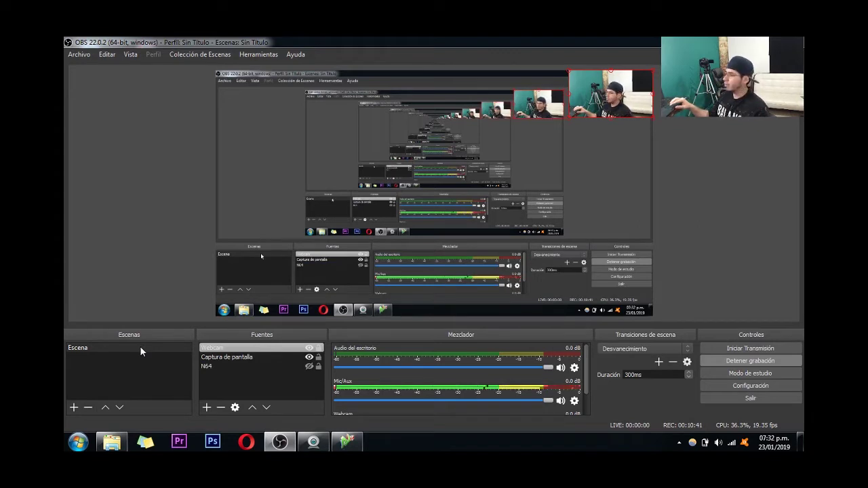
{"action": "left_click", "coordinate": [223, 355]}
{"action": "left_click", "coordinate": [229, 364]}
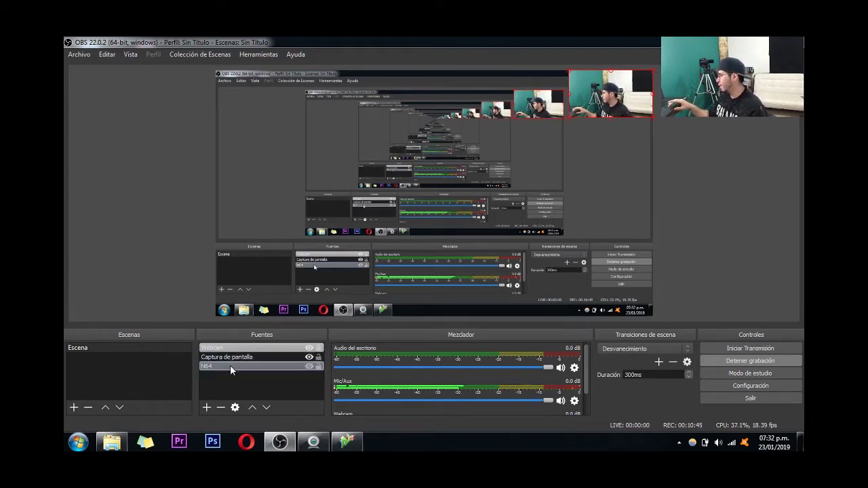
{"action": "left_click", "coordinate": [228, 385]}
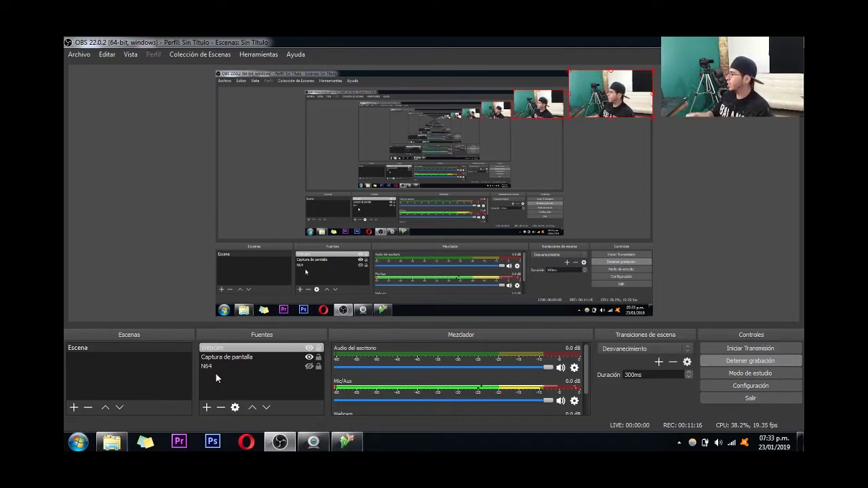
{"action": "left_click", "coordinate": [215, 372]}
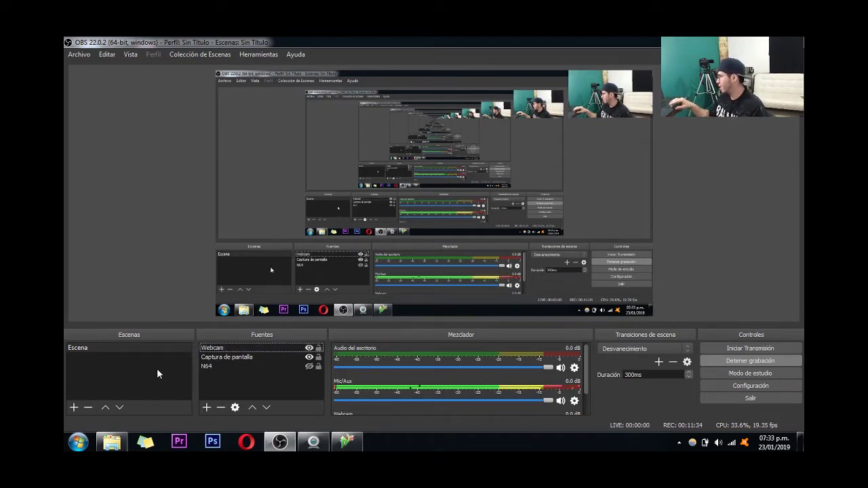
Open the program settings and examine the streaming service options and the output video bitrate.
{"action": "left_click", "coordinate": [81, 56]}
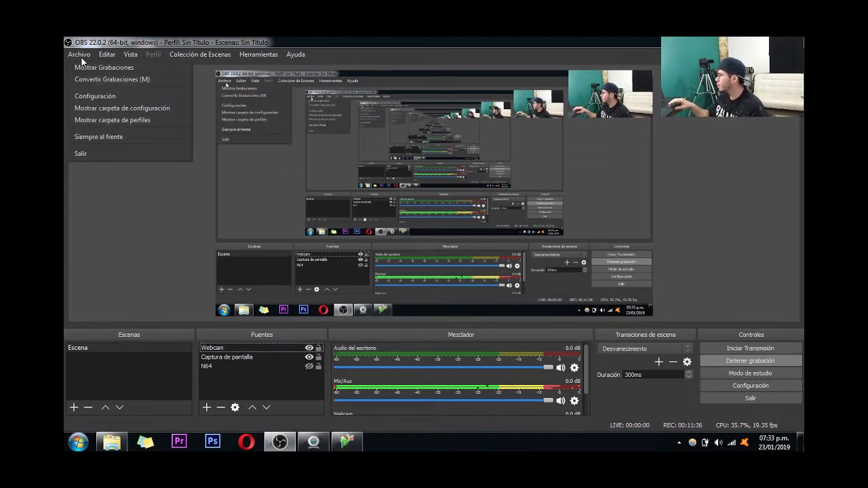
{"action": "left_click", "coordinate": [93, 96]}
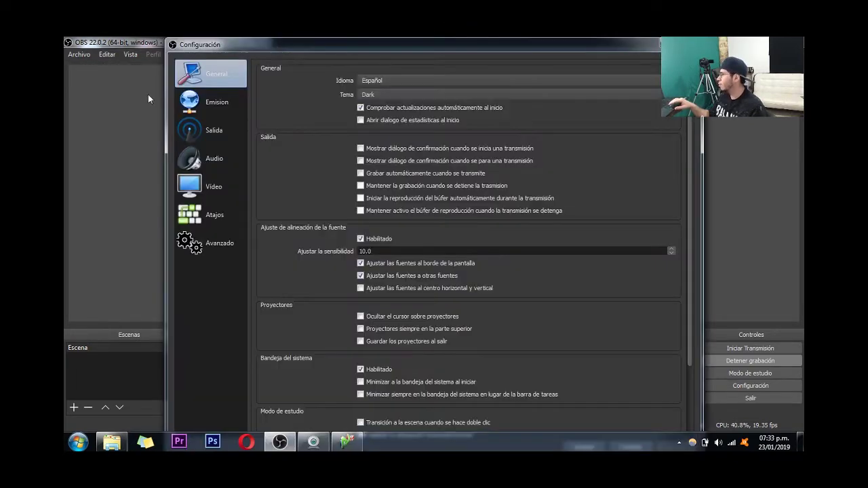
{"action": "left_click", "coordinate": [201, 97]}
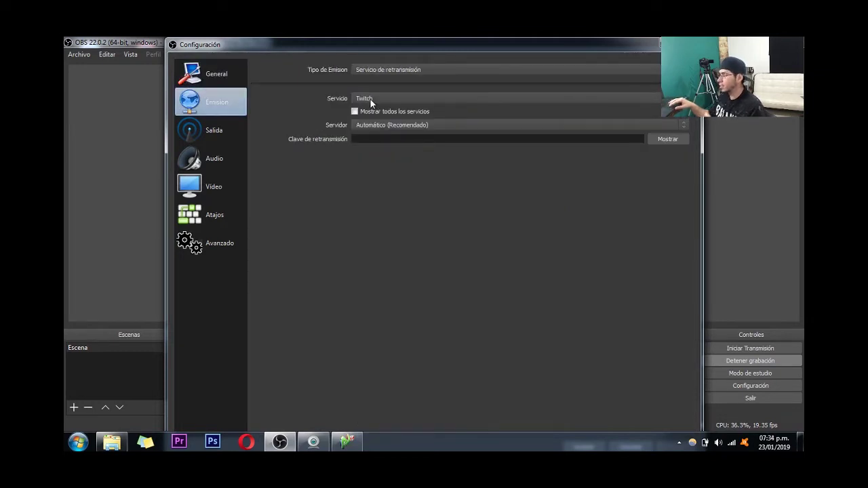
{"action": "left_click", "coordinate": [222, 130]}
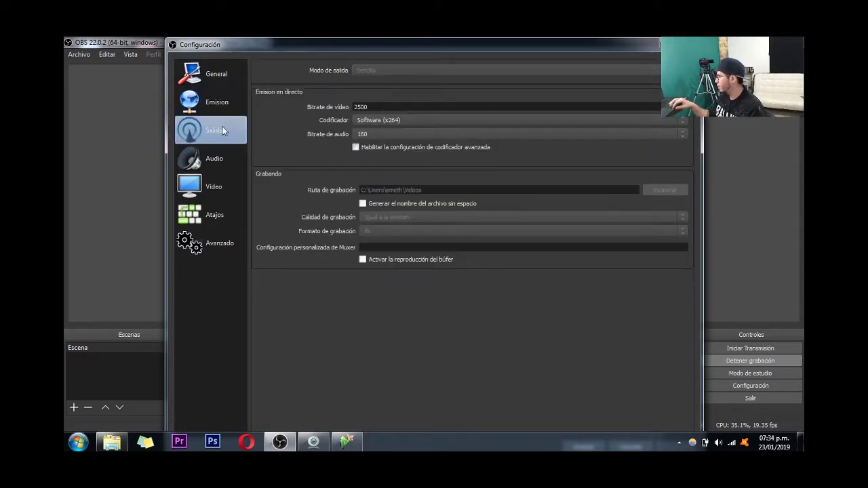
{"action": "left_click", "coordinate": [372, 106]}
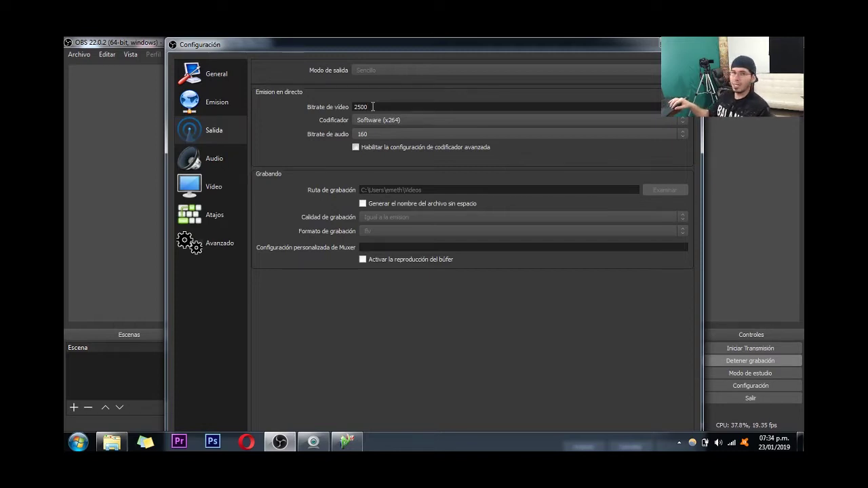
{"action": "left_click_drag", "start_coordinate": [359, 108], "coordinate": [356, 110]}
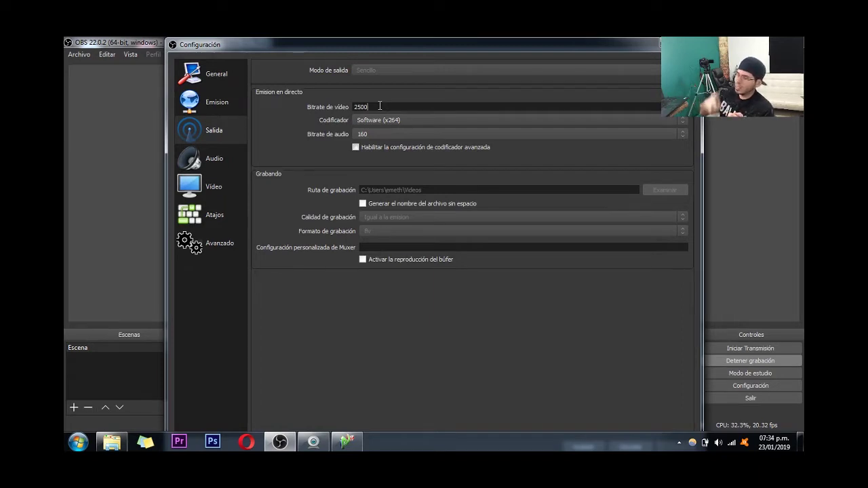
Review the audio, video, advanced and hotkey settings, then close the settings without changing anything.
{"action": "left_click", "coordinate": [212, 151]}
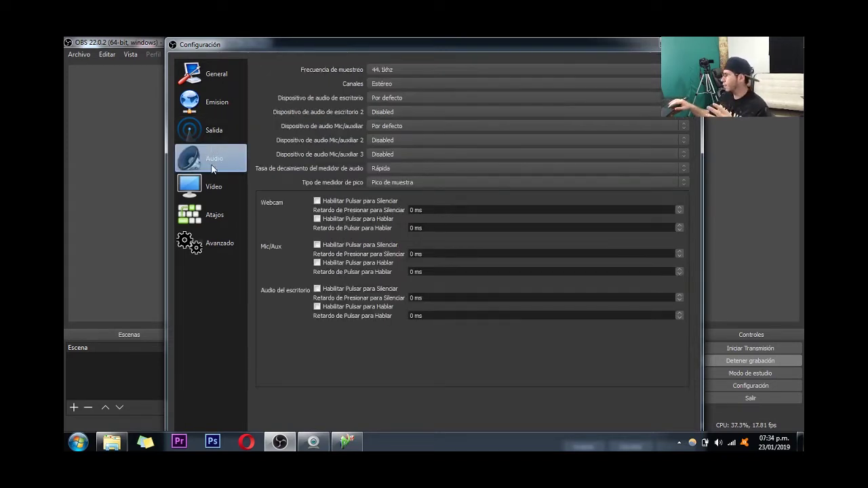
{"action": "left_click", "coordinate": [195, 182]}
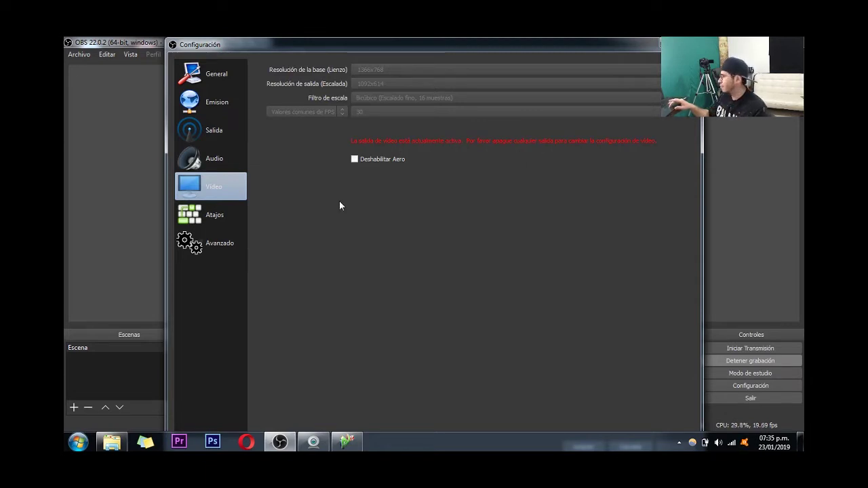
{"action": "left_click", "coordinate": [234, 237]}
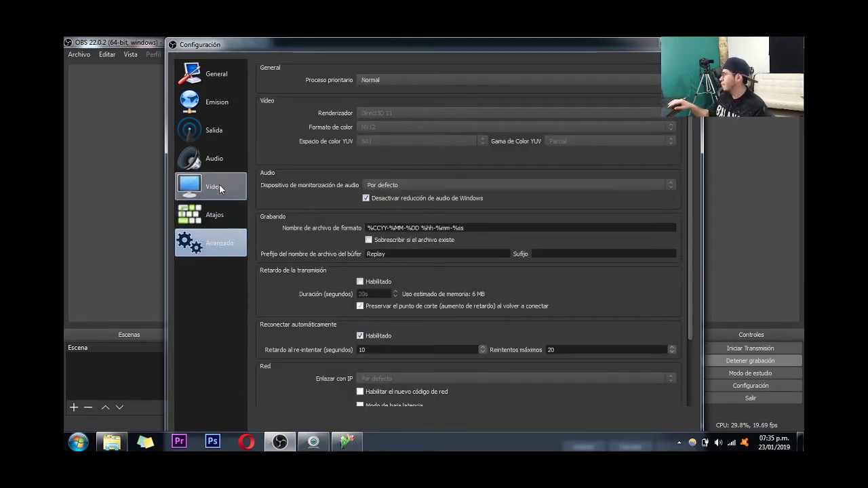
{"action": "left_click", "coordinate": [220, 160]}
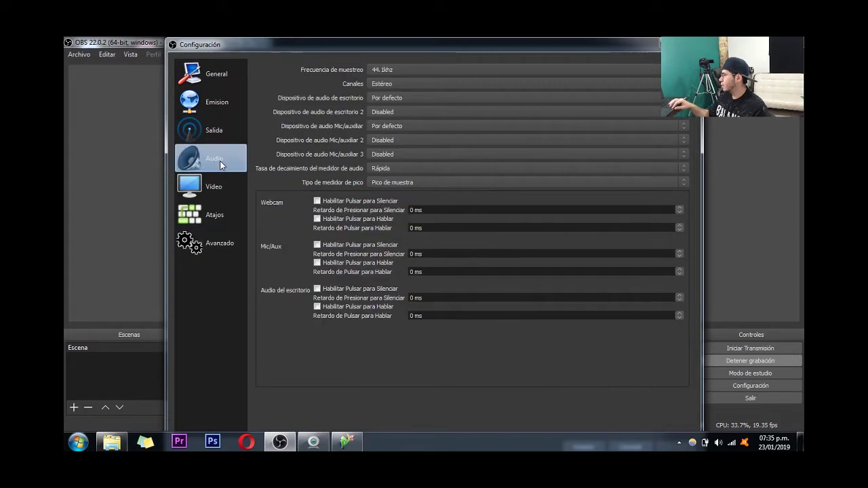
{"action": "left_click", "coordinate": [213, 210]}
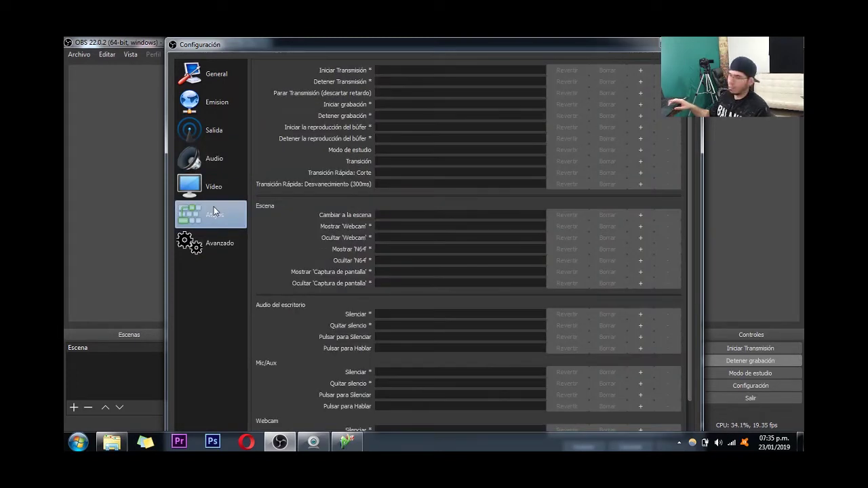
{"action": "left_click", "coordinate": [214, 157]}
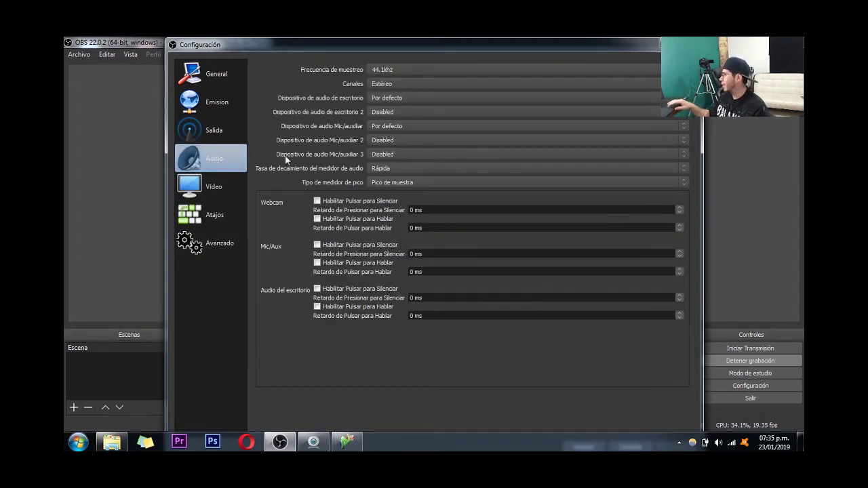
{"action": "left_click", "coordinate": [654, 45]}
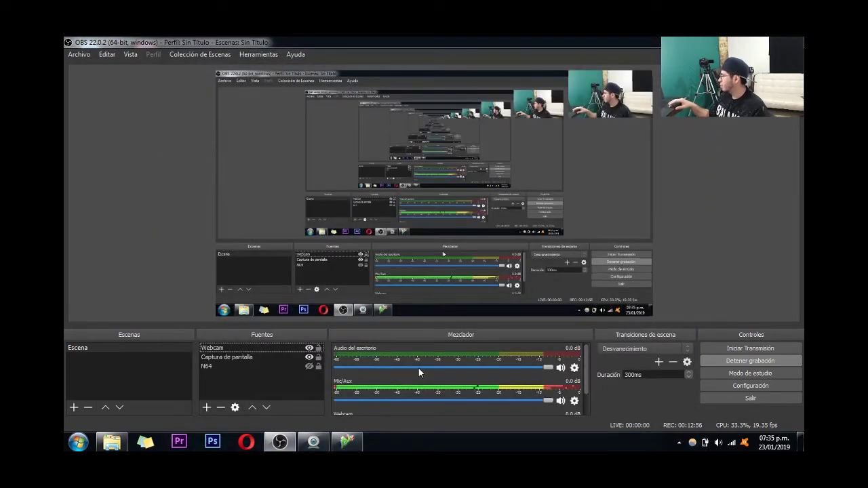
Create a browser source named Navegador and close its properties with the default page.
{"action": "left_click", "coordinate": [209, 407]}
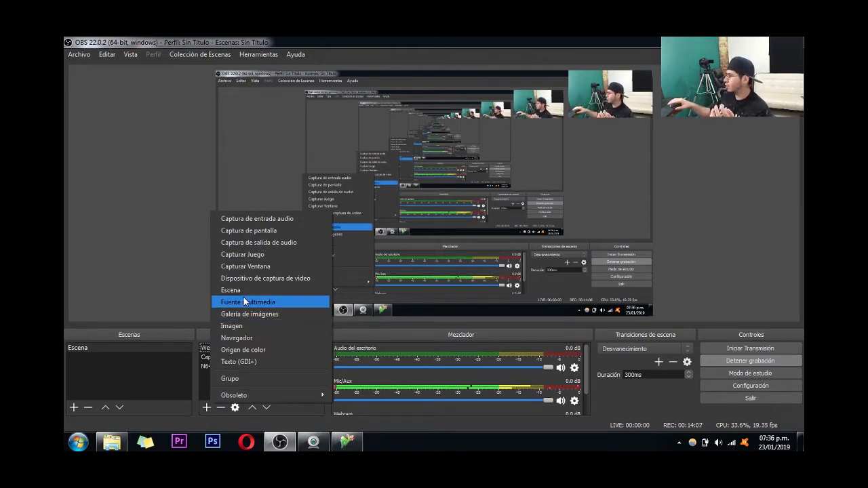
{"action": "left_click", "coordinate": [240, 337]}
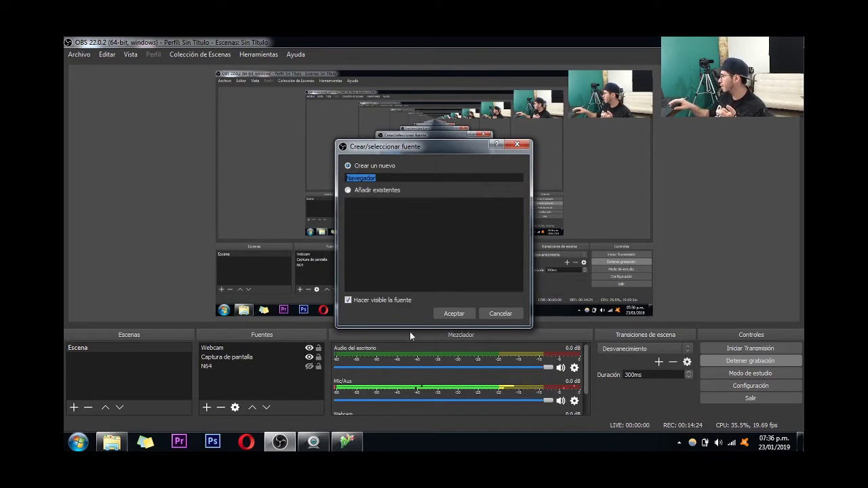
{"action": "left_click", "coordinate": [445, 313]}
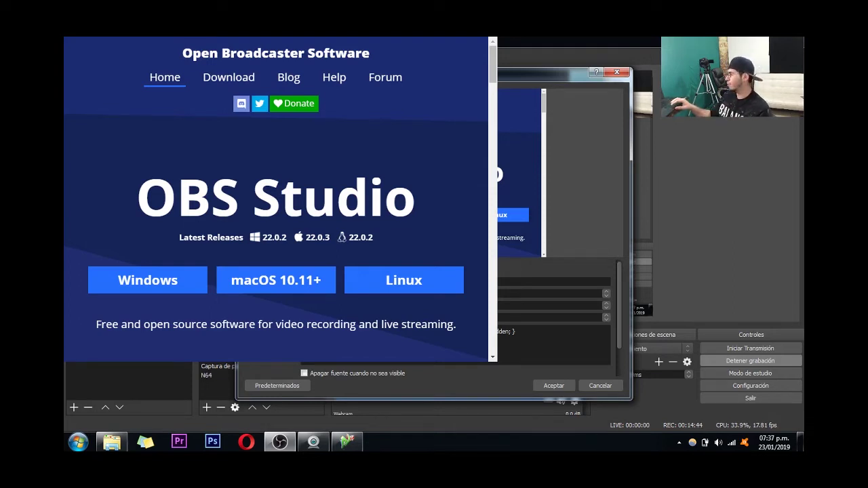
{"action": "left_click", "coordinate": [615, 74]}
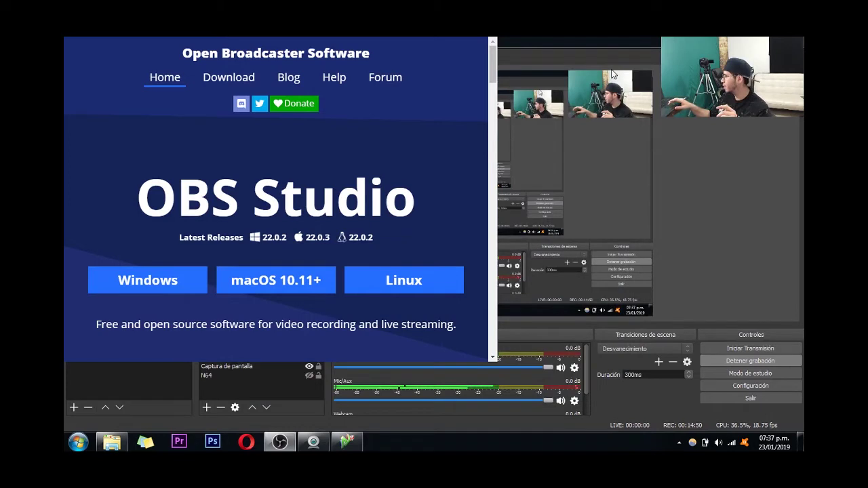
Remove the Navegador browser source from the scene and confirm the deletion.
{"action": "left_click", "coordinate": [221, 407]}
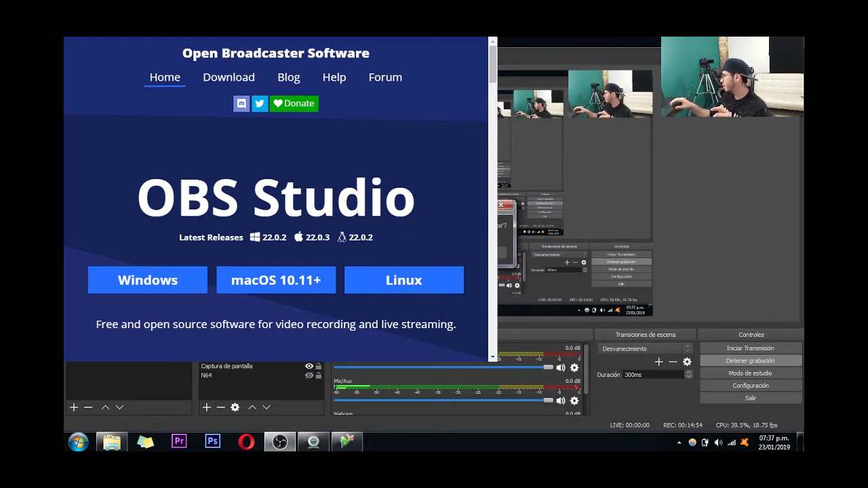
{"action": "left_click", "coordinate": [507, 230]}
{"action": "left_click", "coordinate": [459, 250]}
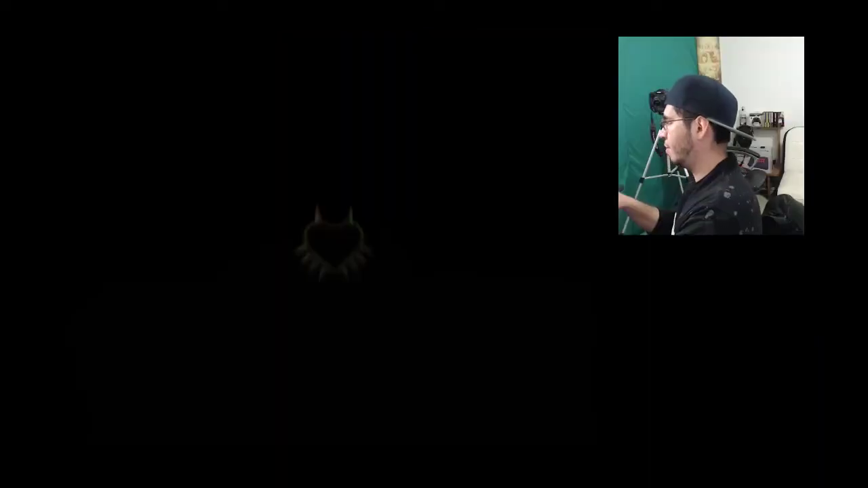